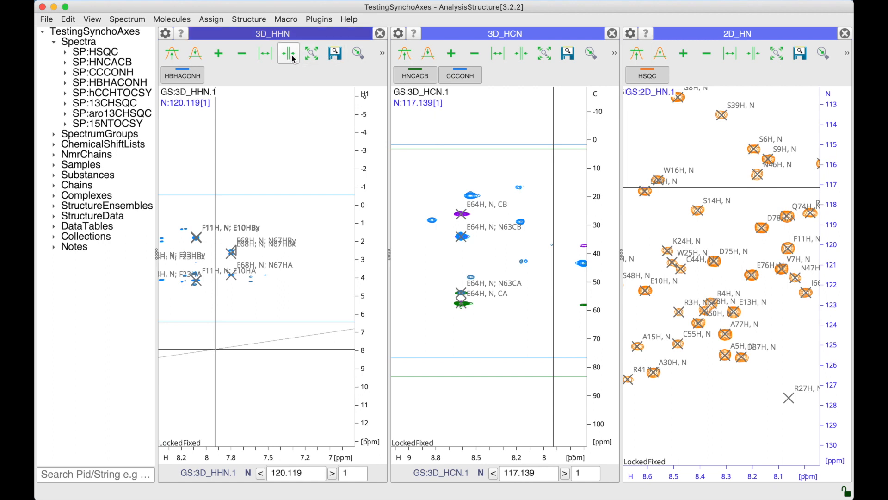
- Run the CCPN macro SyncSpectrumDisplays and continue without saving the project
{"action": "left_click", "coordinate": [286, 20]}
{"action": "mouse_move", "coordinate": [309, 100]}
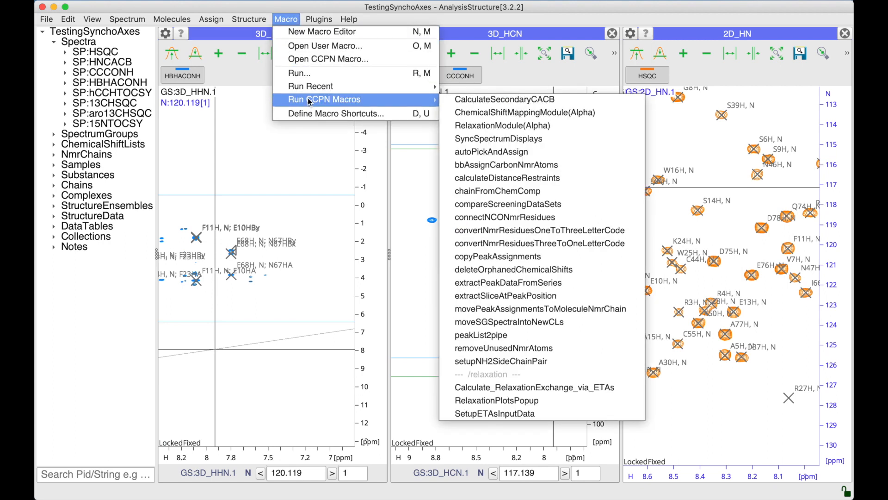
{"action": "left_click", "coordinate": [470, 138]}
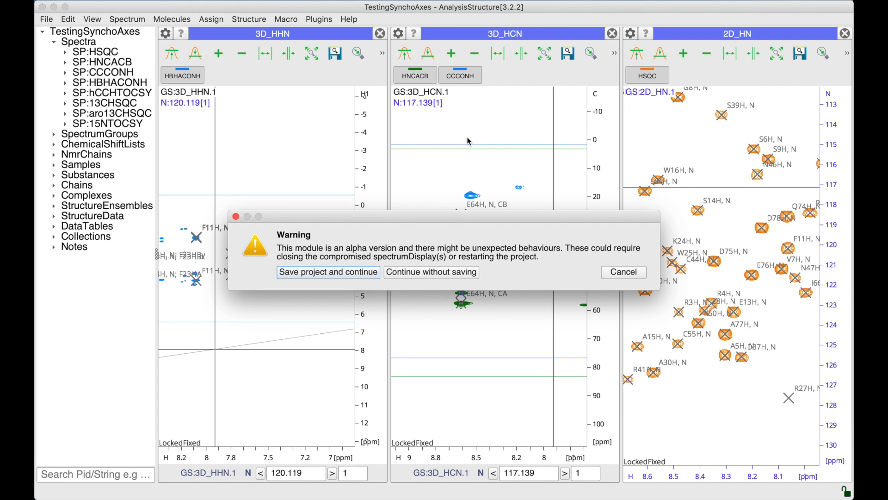
{"action": "left_click_drag", "start_coordinate": [440, 213], "coordinate": [440, 128]}
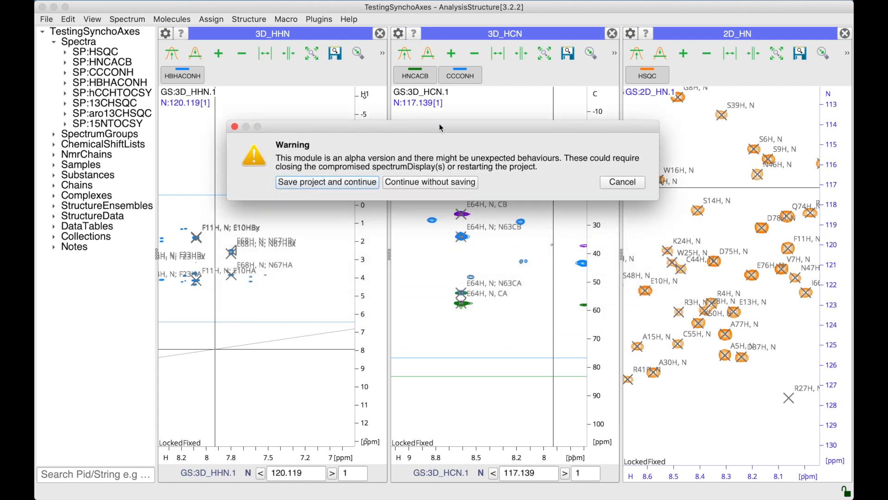
{"action": "left_click", "coordinate": [411, 183]}
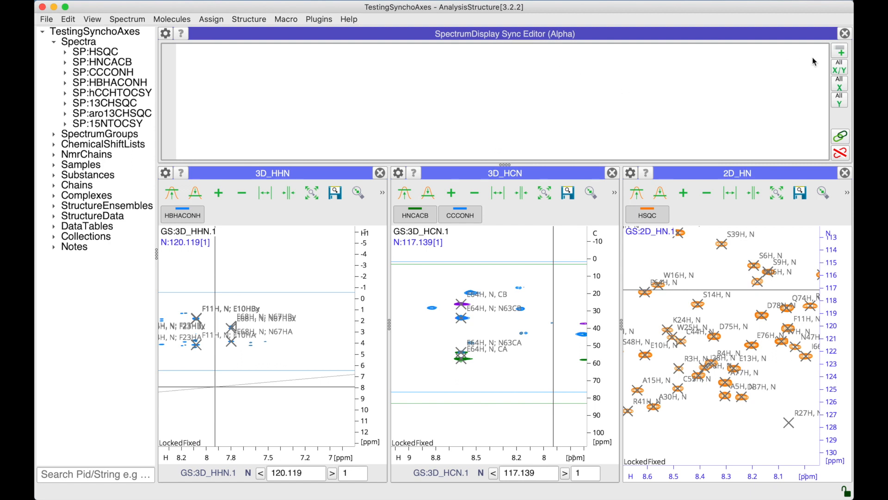
- Add a new sync entry with GD:2D_HN as the source display and H as its source axis code
{"action": "left_click", "coordinate": [841, 51]}
{"action": "right_click", "coordinate": [623, 96]}
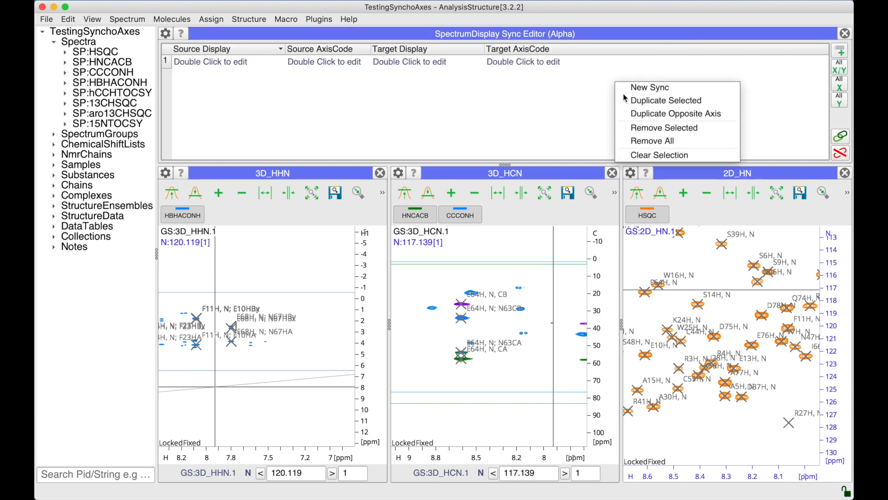
{"action": "left_click", "coordinate": [577, 98]}
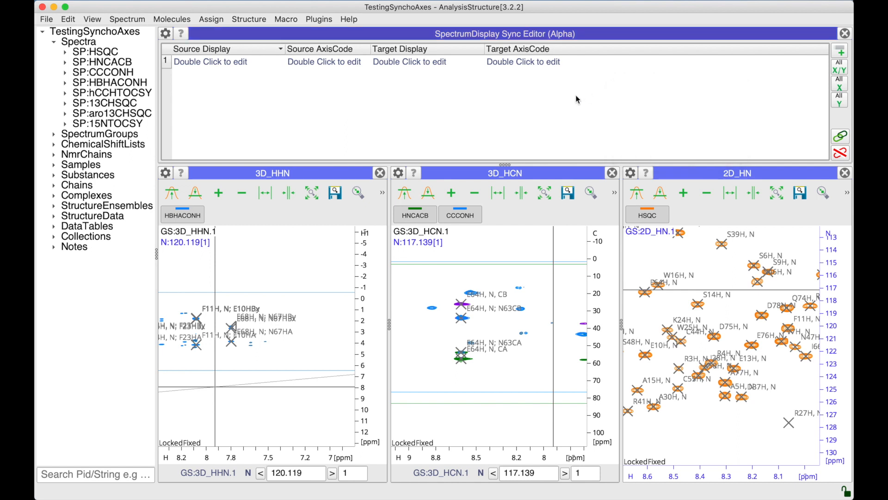
{"action": "double_click", "coordinate": [204, 60]}
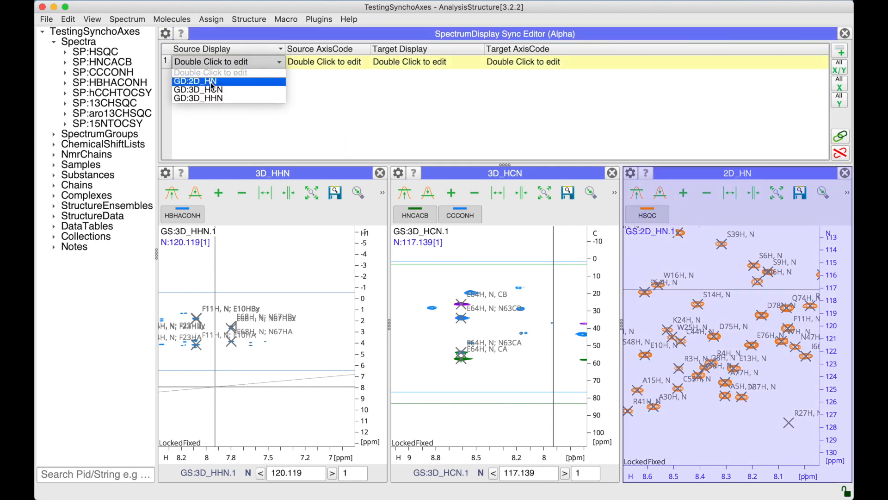
{"action": "left_click", "coordinate": [210, 82]}
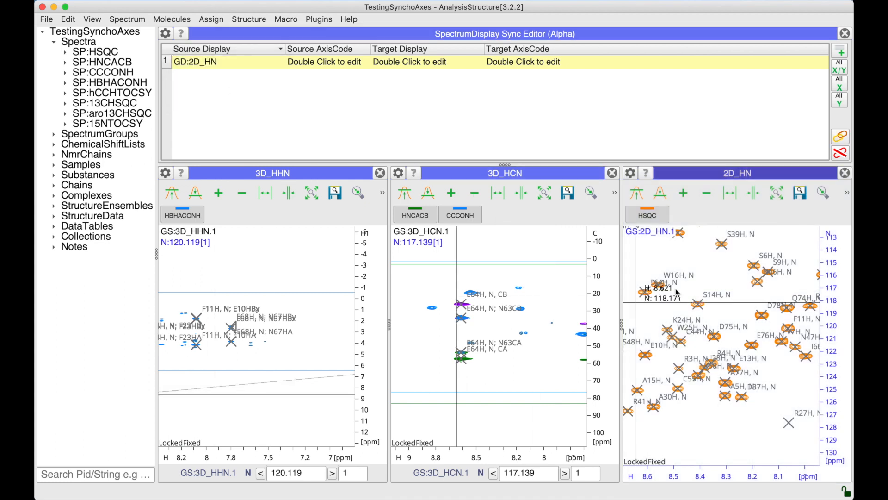
{"action": "double_click", "coordinate": [315, 63]}
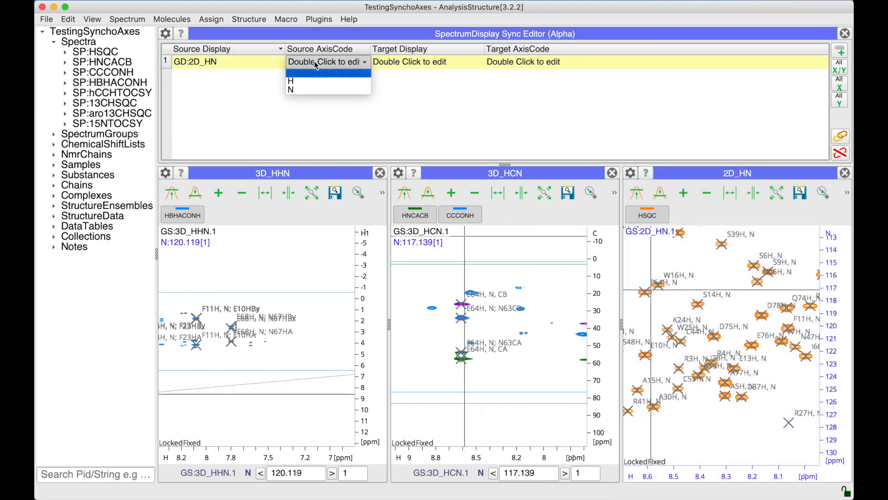
{"action": "left_click", "coordinate": [301, 85]}
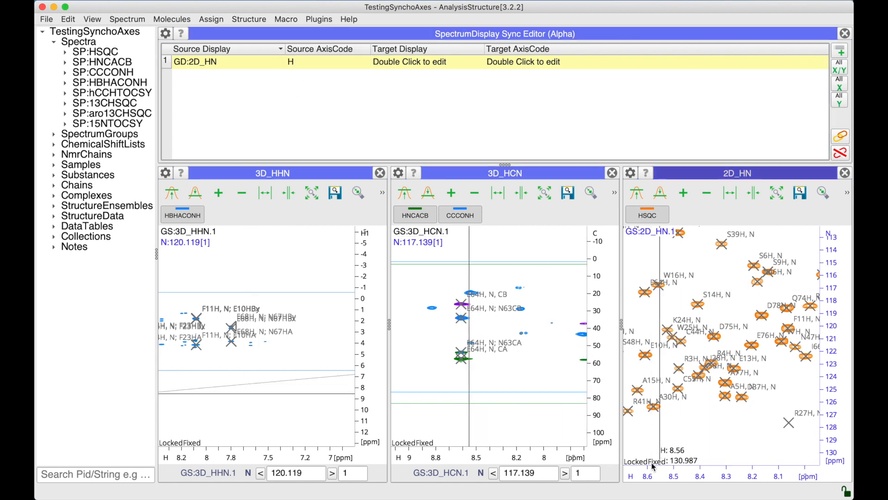
- Set the sync entry's target display to GD:3D_HCN and its target axis code to H, and activate the sync
{"action": "double_click", "coordinate": [409, 63]}
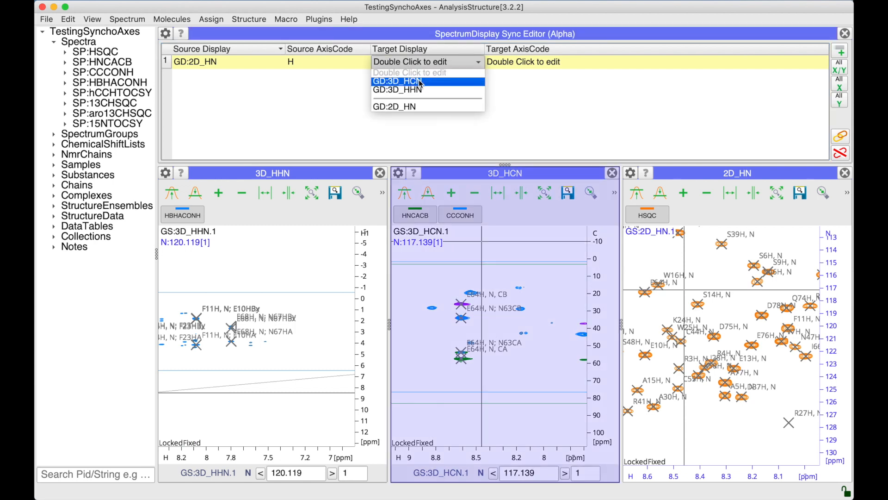
{"action": "left_click", "coordinate": [416, 82]}
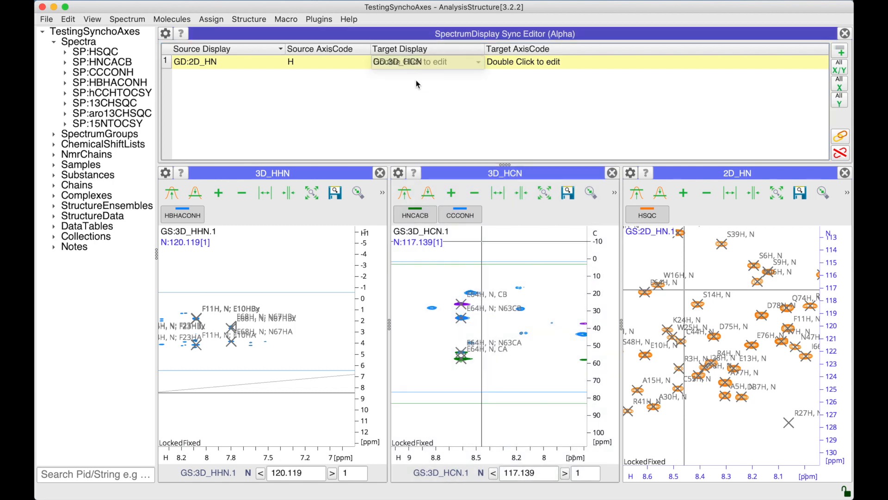
{"action": "double_click", "coordinate": [522, 62]}
{"action": "left_click", "coordinate": [507, 81]}
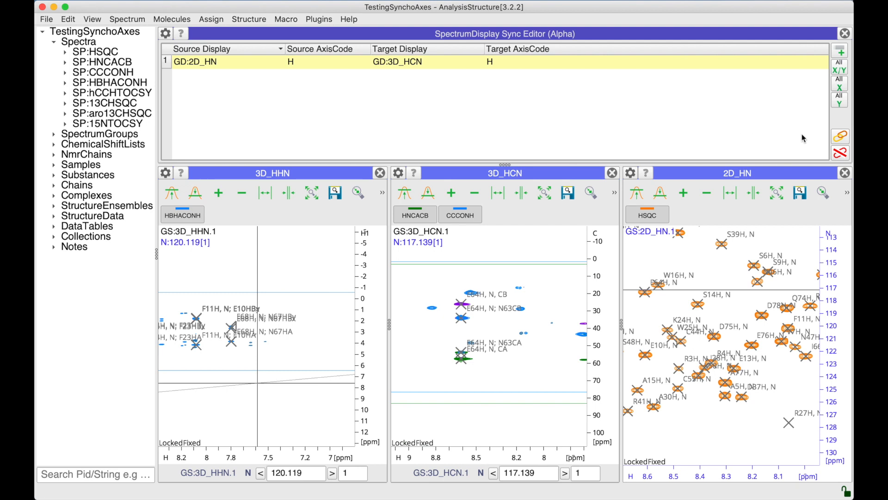
{"action": "left_click", "coordinate": [841, 138]}
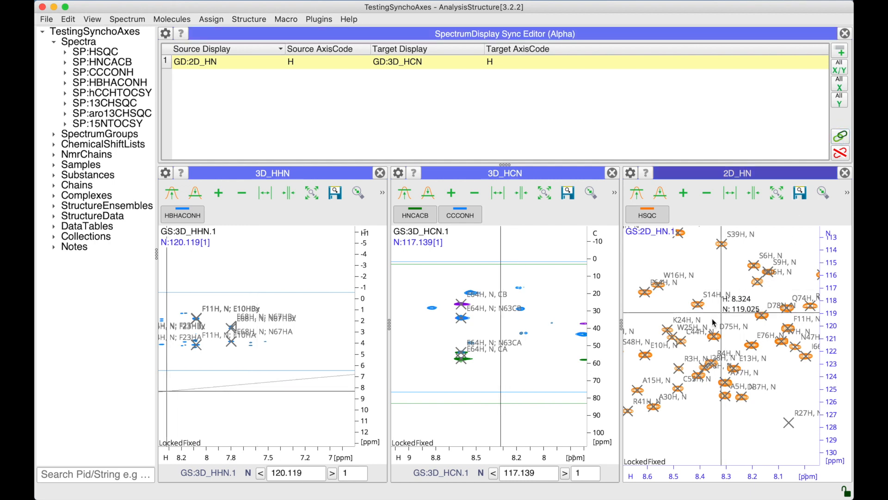
- Pan and zoom the 2D_HN and 3D_HCN displays in turn to check that their H axes move together
{"action": "mouse_move", "coordinate": [683, 354]}
{"action": "left_mouse_down"}
{"action": "mouse_move", "coordinate": [726, 353]}
{"action": "mouse_move", "coordinate": [684, 354]}
{"action": "left_mouse_up"}
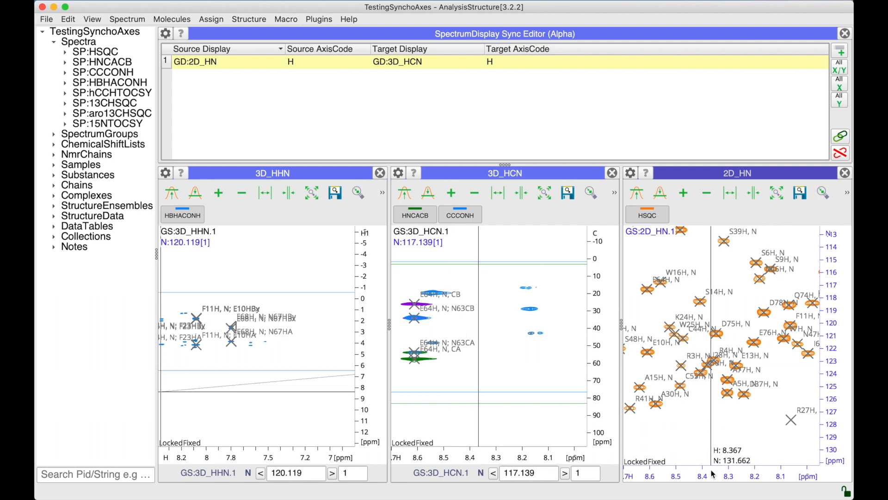
{"action": "left_click_drag", "start_coordinate": [696, 414], "coordinate": [720, 409]}
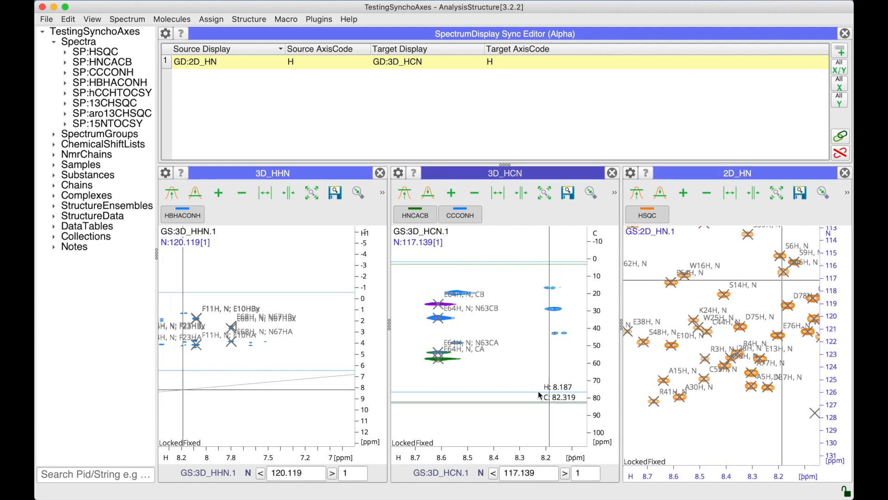
{"action": "scroll", "coordinate": [722, 474], "scroll_direction": "up", "scroll_amount": 5}
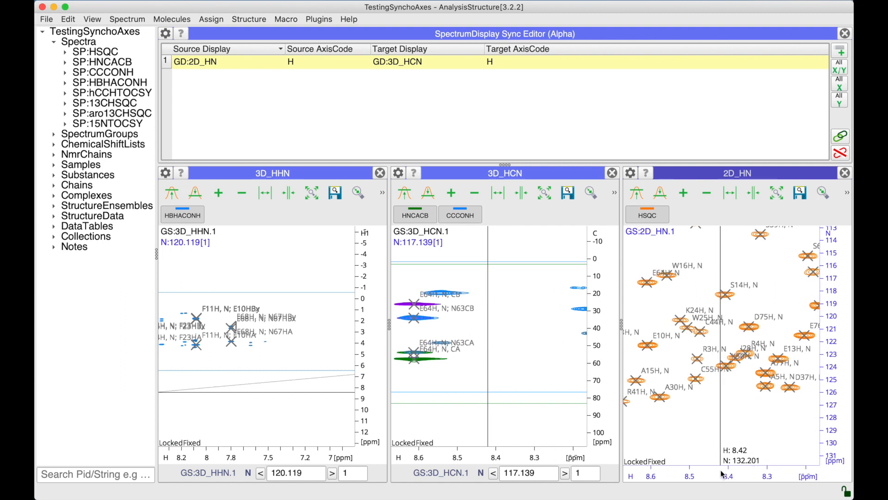
{"action": "scroll", "coordinate": [723, 474], "scroll_direction": "down", "scroll_amount": 8}
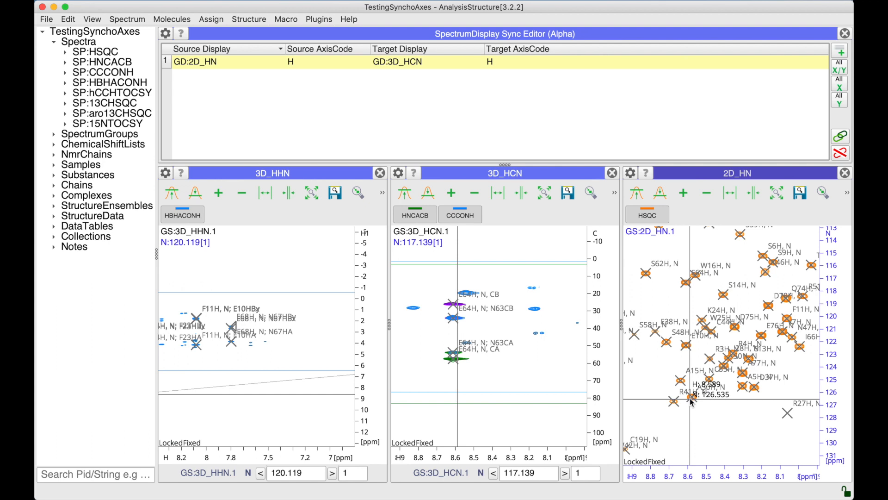
{"action": "left_click_drag", "start_coordinate": [461, 412], "coordinate": [487, 410]}
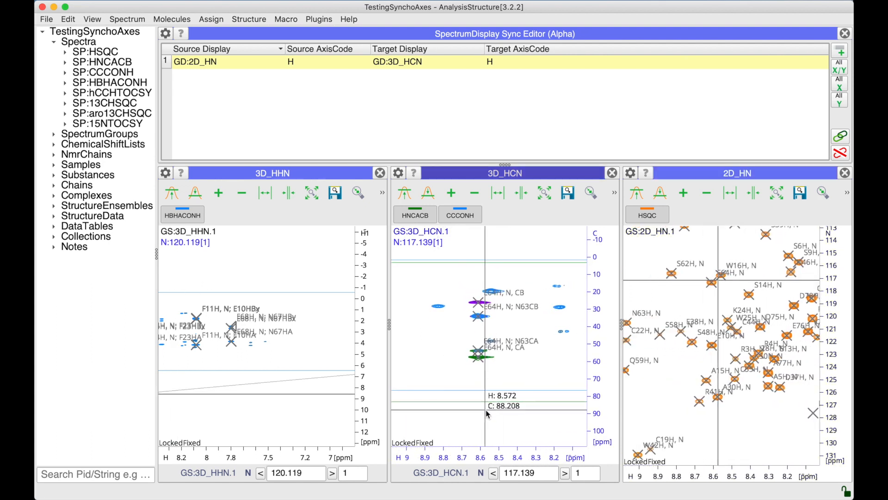
{"action": "scroll", "coordinate": [486, 410], "scroll_direction": "up", "scroll_amount": 6}
{"action": "scroll", "coordinate": [486, 410], "scroll_direction": "down", "scroll_amount": 4}
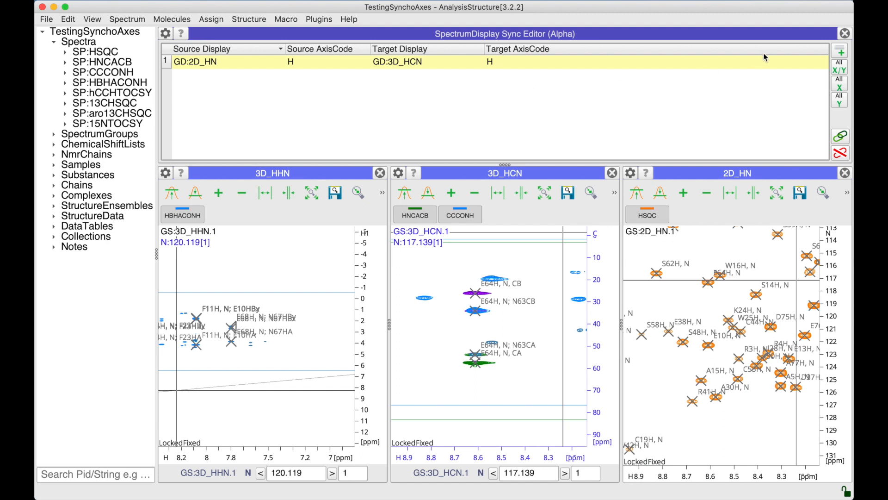
- Add another blank sync entry, and remove all entries from the sync table
{"action": "left_click", "coordinate": [837, 51]}
{"action": "right_click", "coordinate": [694, 122]}
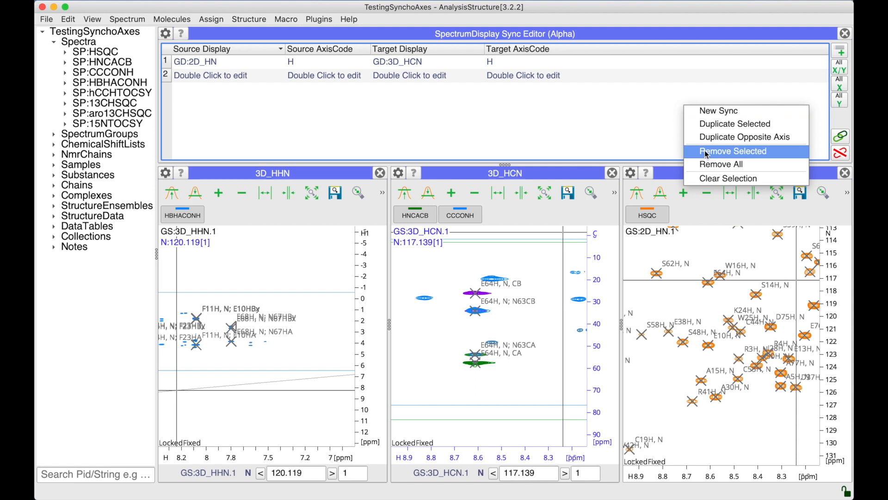
{"action": "left_click", "coordinate": [705, 167]}
{"action": "left_click", "coordinate": [509, 270]}
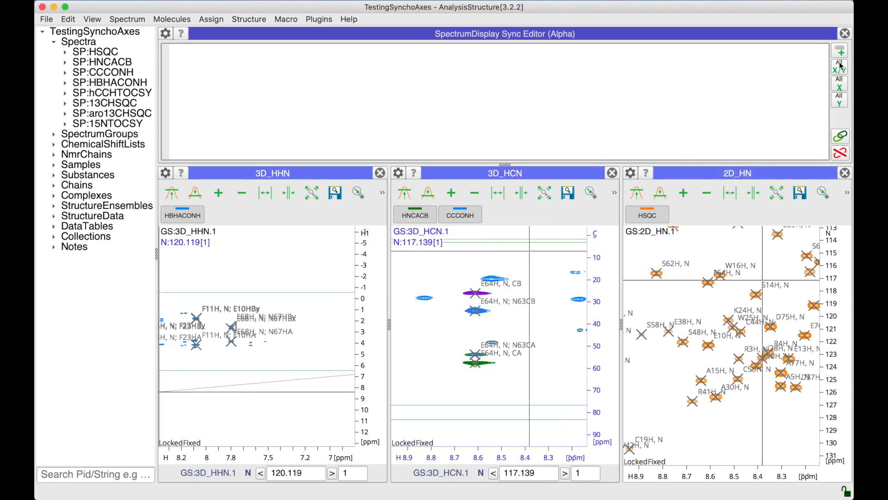
- Create sync entries for all X axes, activate them, and test them by panning 2D_HN and 3D_HCN
{"action": "left_click", "coordinate": [840, 86]}
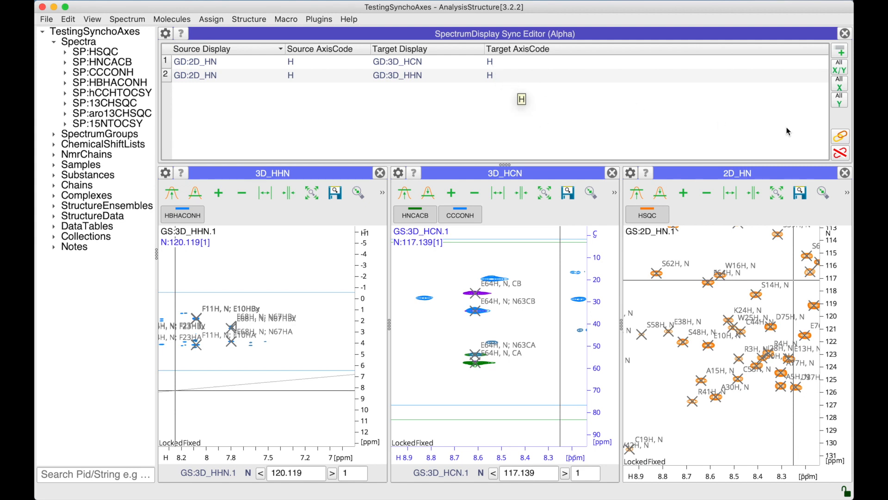
{"action": "left_click", "coordinate": [841, 138]}
{"action": "left_click_drag", "start_coordinate": [750, 291], "coordinate": [720, 295]}
{"action": "left_click_drag", "start_coordinate": [500, 363], "coordinate": [501, 358]}
- Stop all syncs and pan the 2D_HN, 3D_HCN and 3D_HHN displays individually to check that they move independently
{"action": "left_click", "coordinate": [839, 153]}
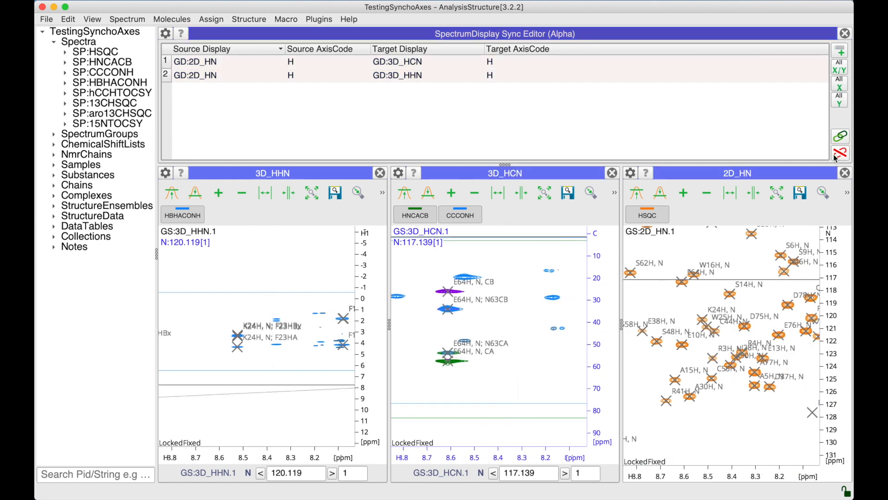
{"action": "left_click", "coordinate": [838, 154]}
{"action": "mouse_move", "coordinate": [706, 331]}
{"action": "left_mouse_down"}
{"action": "mouse_move", "coordinate": [737, 327]}
{"action": "mouse_move", "coordinate": [702, 329]}
{"action": "left_mouse_up"}
{"action": "mouse_move", "coordinate": [520, 346]}
{"action": "left_mouse_down"}
{"action": "mouse_move", "coordinate": [561, 346]}
{"action": "mouse_move", "coordinate": [504, 346]}
{"action": "left_mouse_up"}
{"action": "left_click_drag", "start_coordinate": [278, 345], "coordinate": [265, 346]}
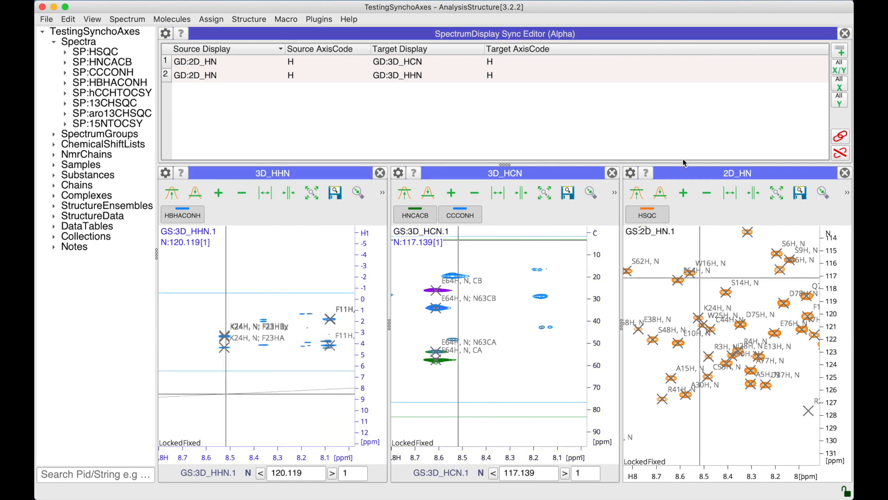
- Reactivate the stopped syncs and pan 2D_HN to check the linked H axes
{"action": "left_click", "coordinate": [841, 136]}
{"action": "left_click_drag", "start_coordinate": [747, 293], "coordinate": [726, 292]}
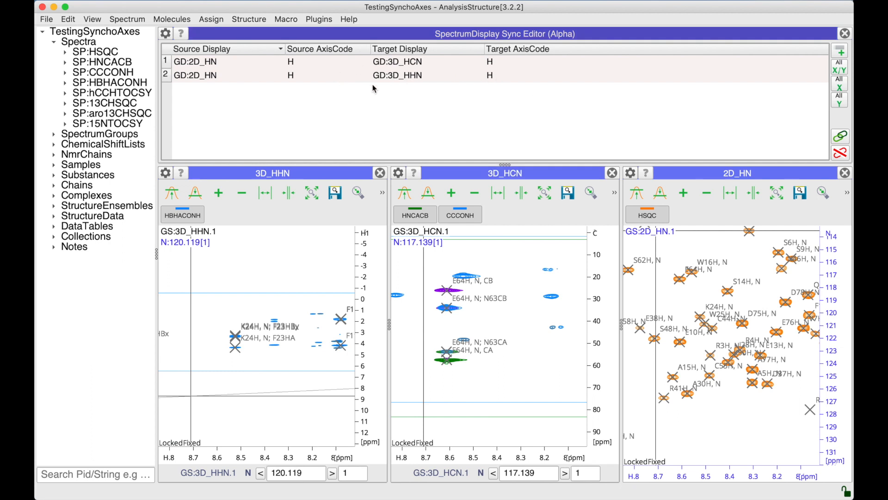
- Set the target axis code of the 2D_HN to 3D_HCN sync to C, reapply the syncs, and pan 2D_HN to test them
{"action": "left_click", "coordinate": [496, 60]}
{"action": "double_click", "coordinate": [496, 60]}
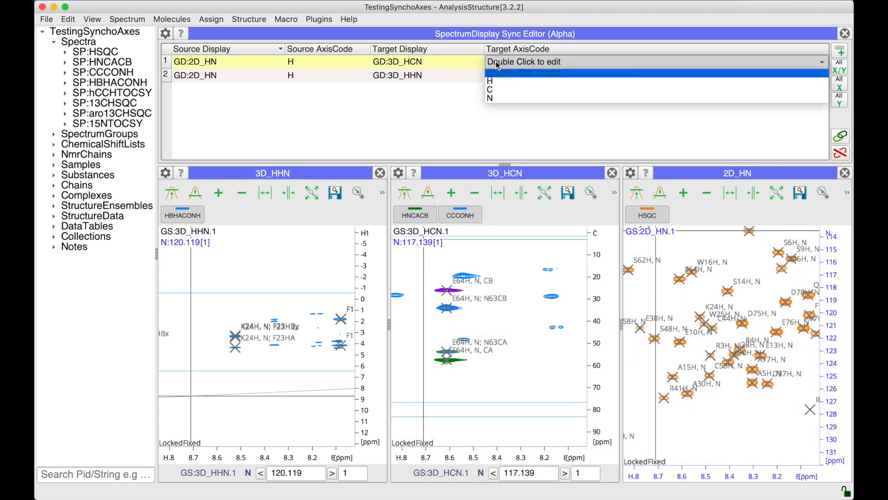
{"action": "left_click", "coordinate": [500, 90]}
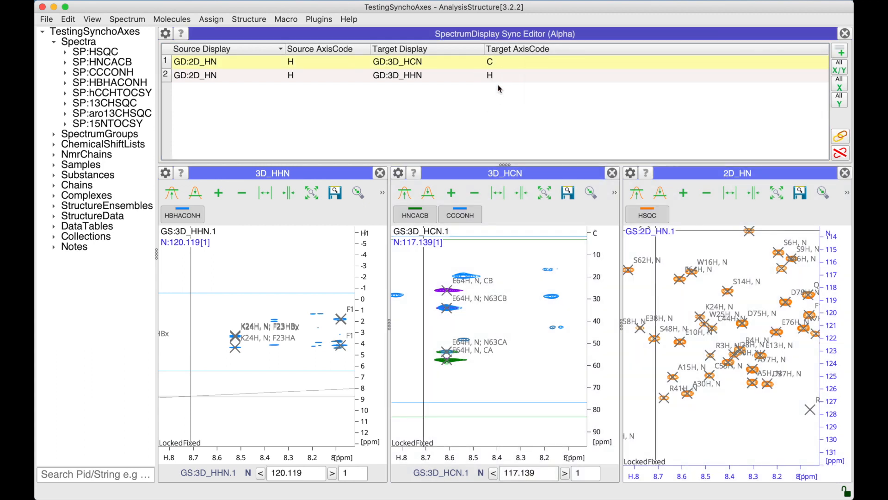
{"action": "left_click", "coordinate": [841, 135]}
{"action": "left_click_drag", "start_coordinate": [737, 274], "coordinate": [713, 298]}
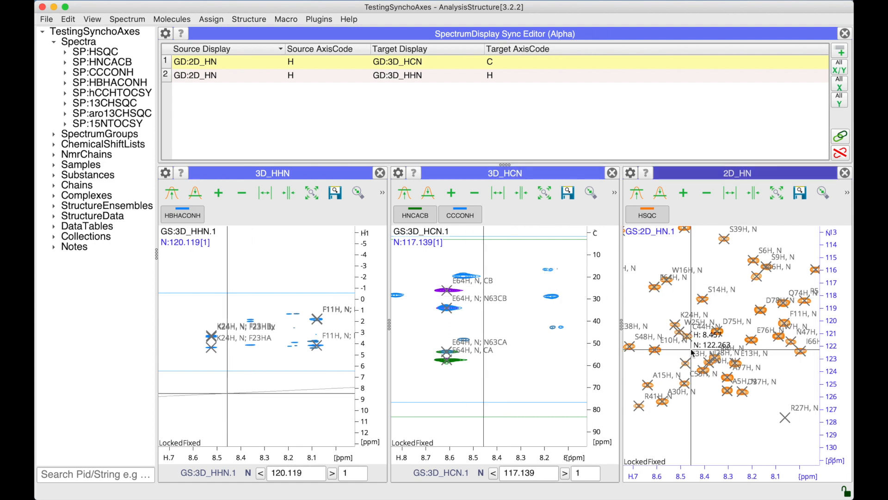